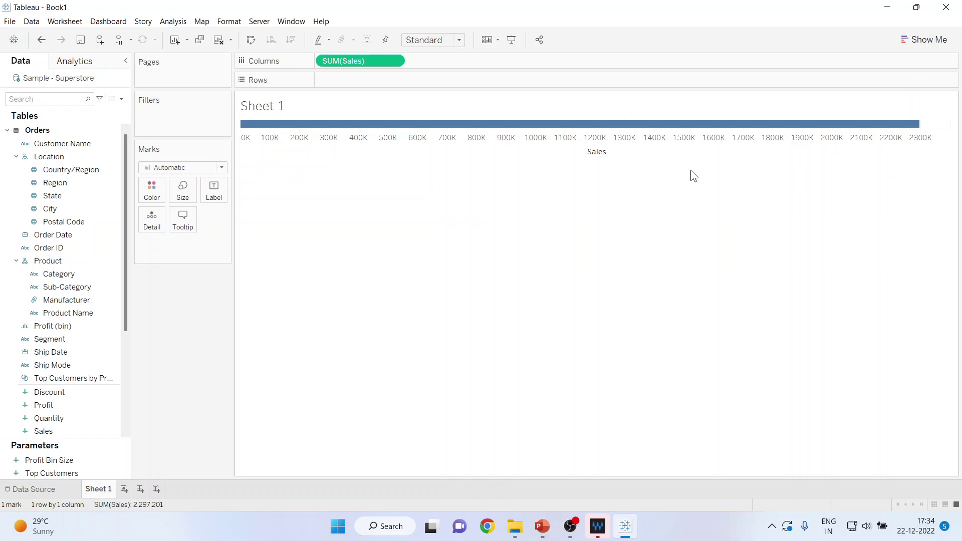
# Step: Build a single horizontal bar of total Sales showing 2,297,201 on Sheet 1
pyautogui.click(88, 301)
# Step: Add Category to Rows for Technology 836,154, Furniture 742,000 and Office Supplies 719,047
pyautogui.moveTo(54, 275); pyautogui.dragTo(333, 84)
pyautogui.moveTo(317, 142)
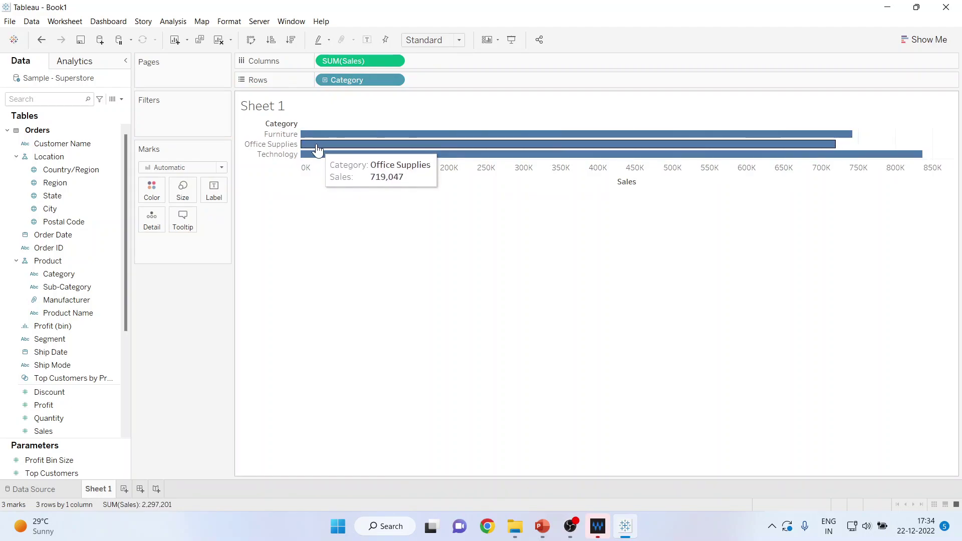
pyautogui.moveTo(317, 159)
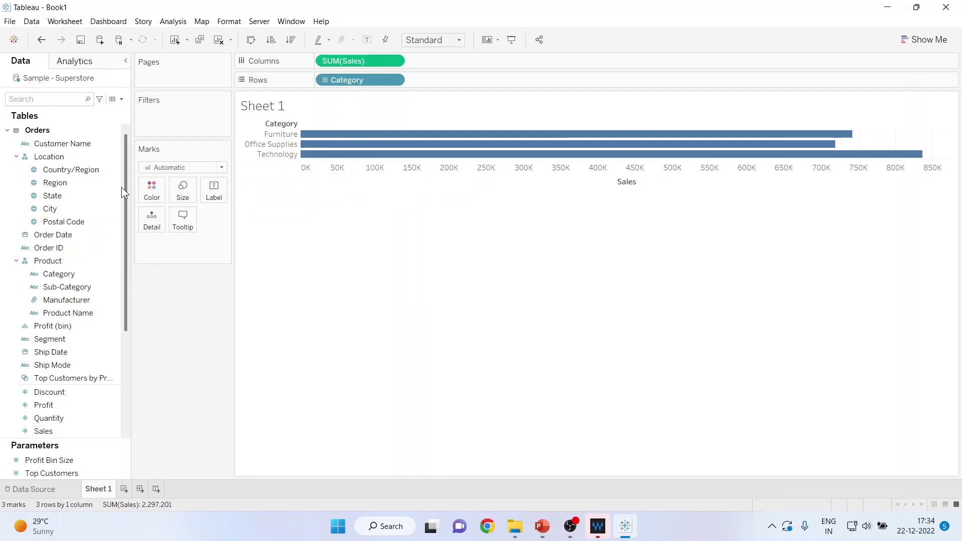
# Step: Add Region to Rows after Category, giving Central, East, South and West bars per category (12 marks)
pyautogui.moveTo(69, 183); pyautogui.dragTo(438, 81)
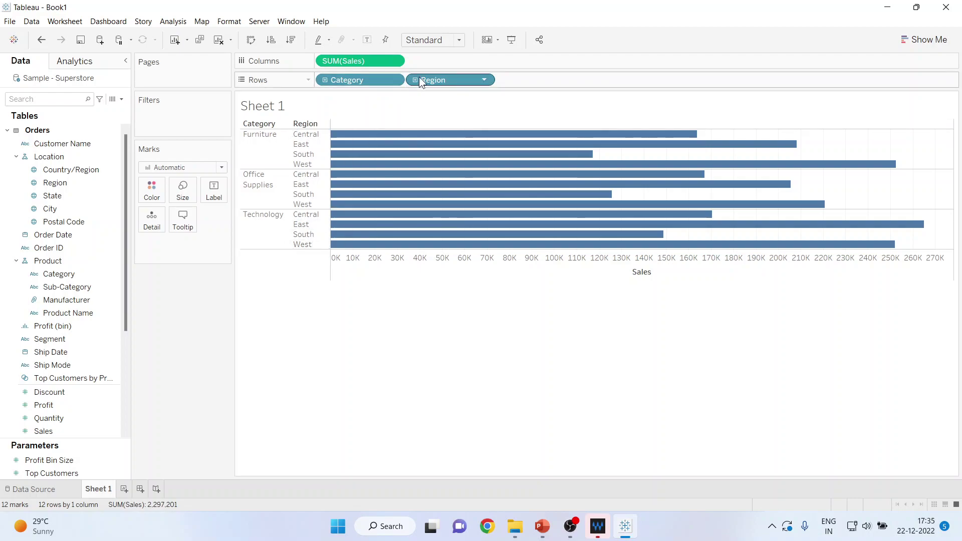
pyautogui.click(459, 41)
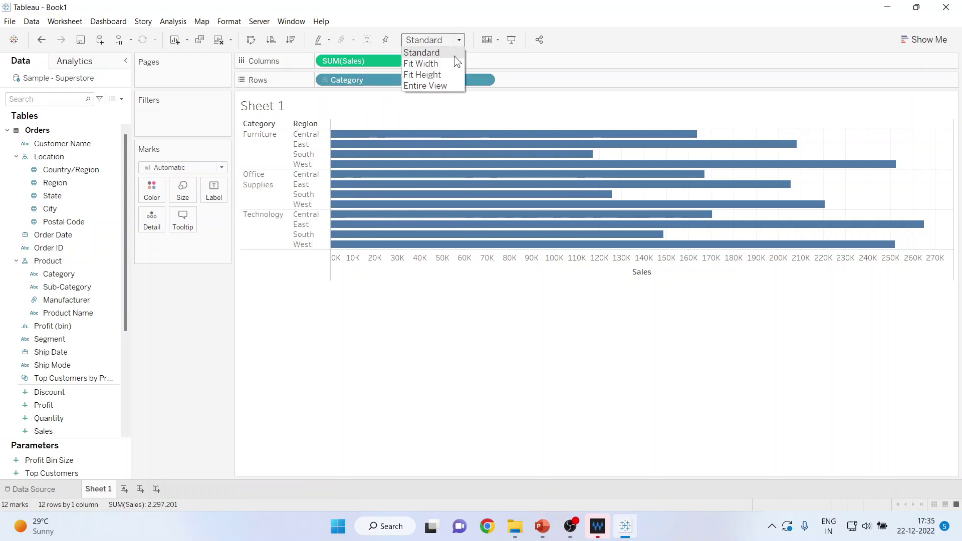
pyautogui.click(449, 61)
pyautogui.click(458, 40)
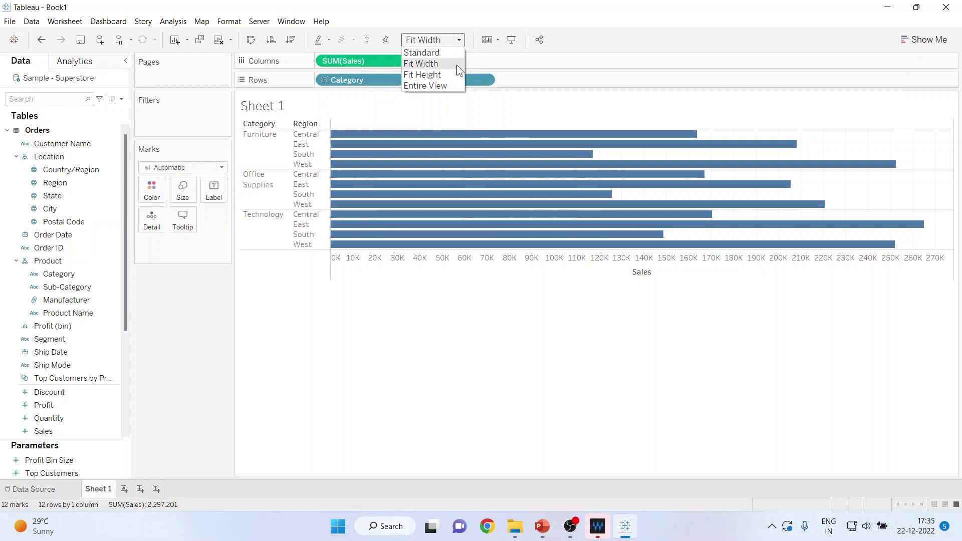
pyautogui.click(450, 72)
pyautogui.click(461, 41)
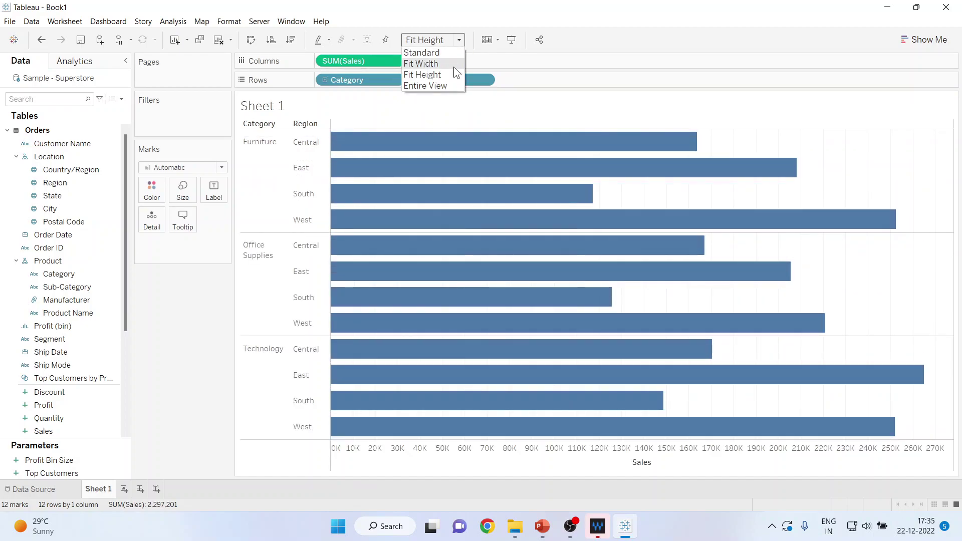
pyautogui.click(453, 86)
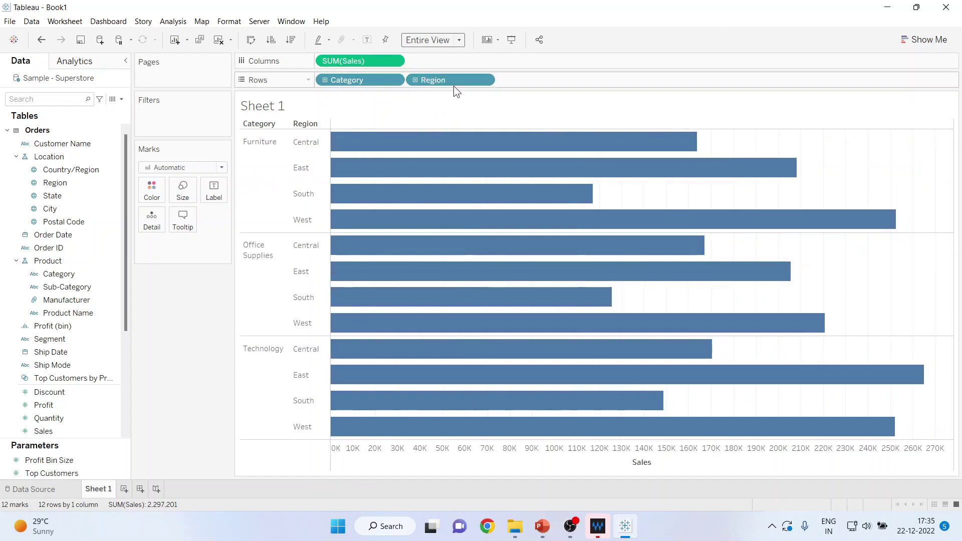
pyautogui.click(460, 41)
pyautogui.click(452, 49)
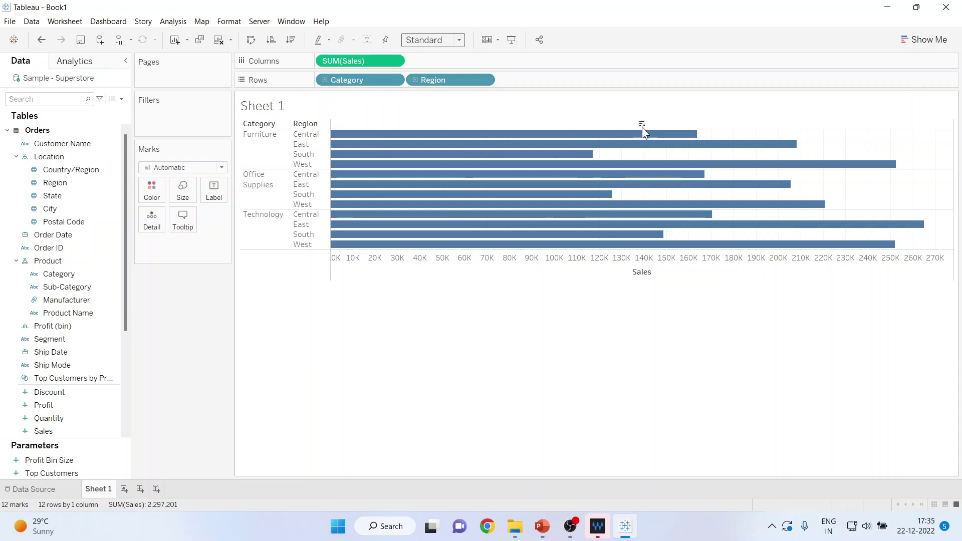
pyautogui.moveTo(569, 139)
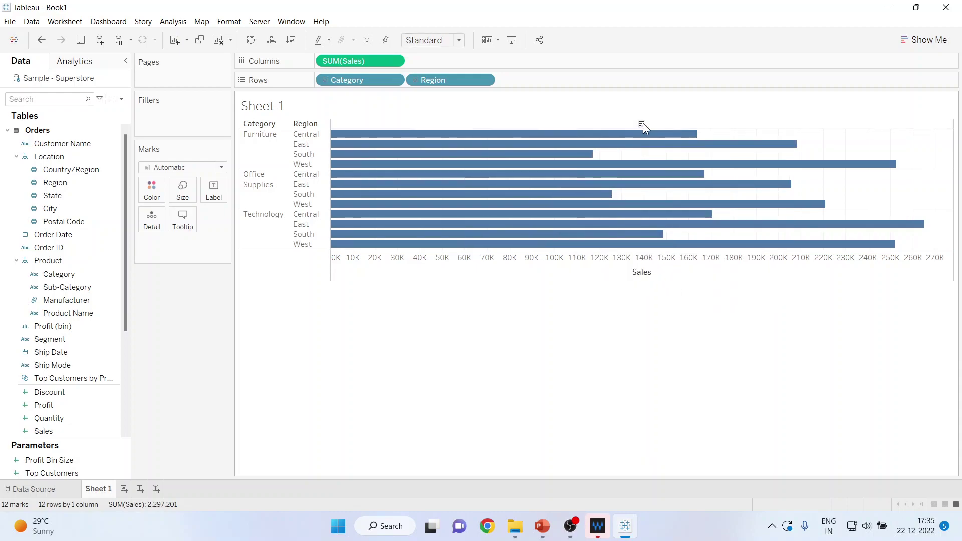
pyautogui.click(642, 122)
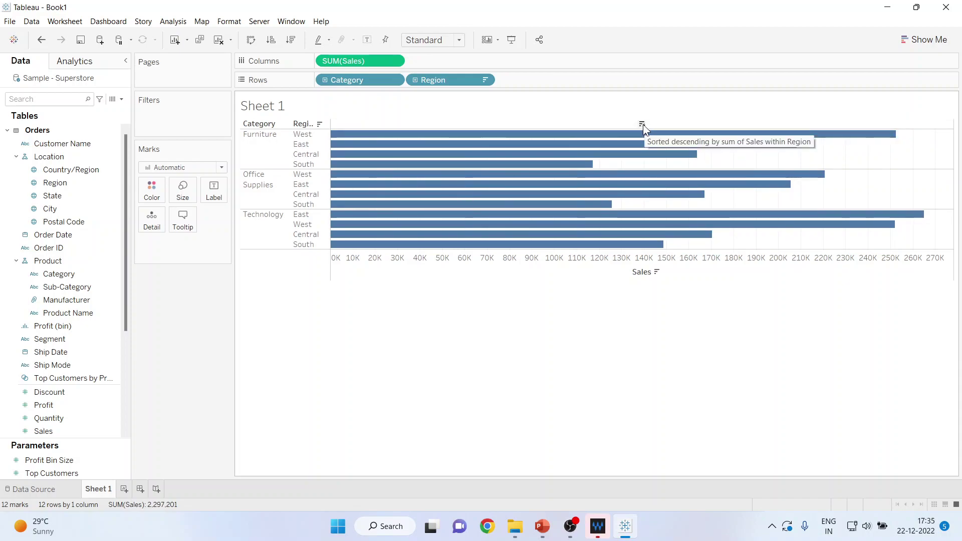
pyautogui.click(642, 122)
pyautogui.click(642, 122)
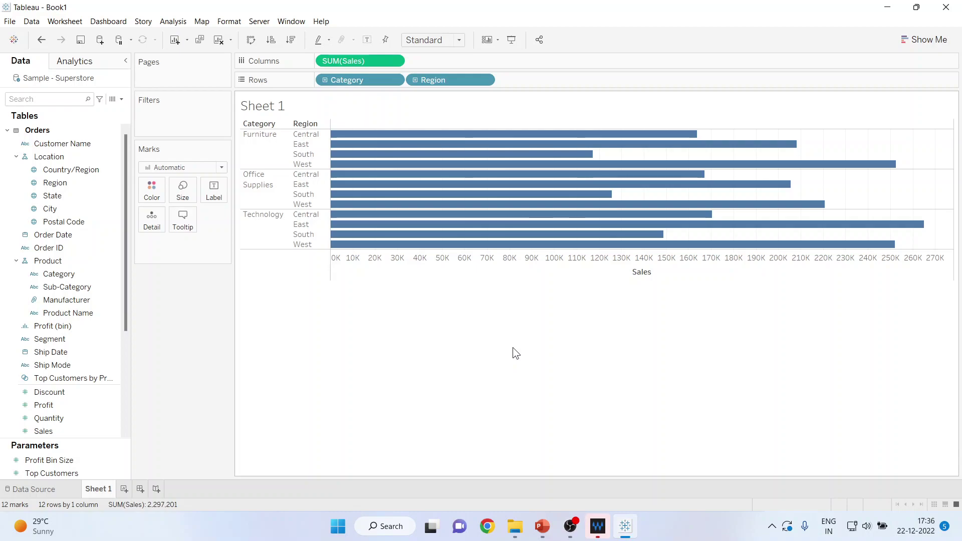
pyautogui.click(324, 80)
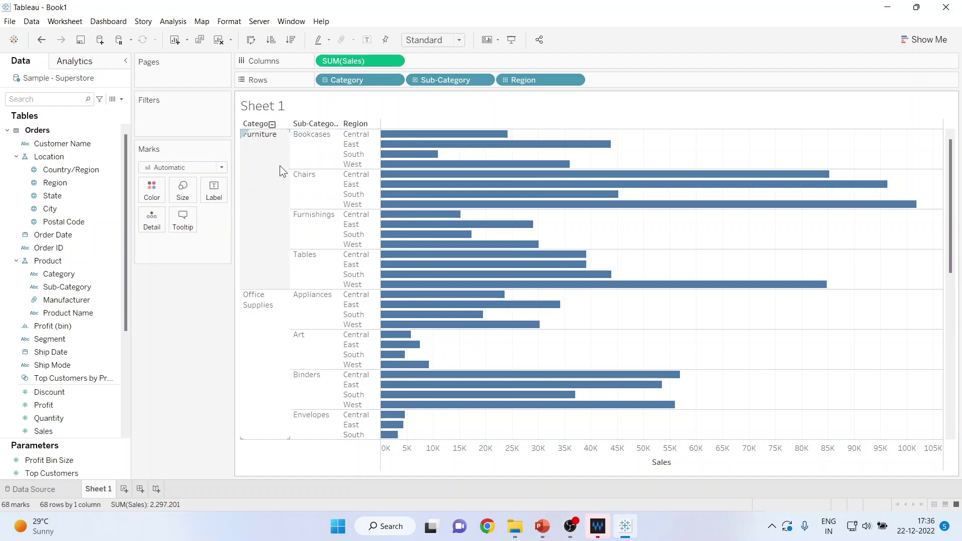
# Step: Drill Category down to Sub-Category, giving 68 bars with West Chairs on top at 101,781
pyautogui.moveTo(431, 205)
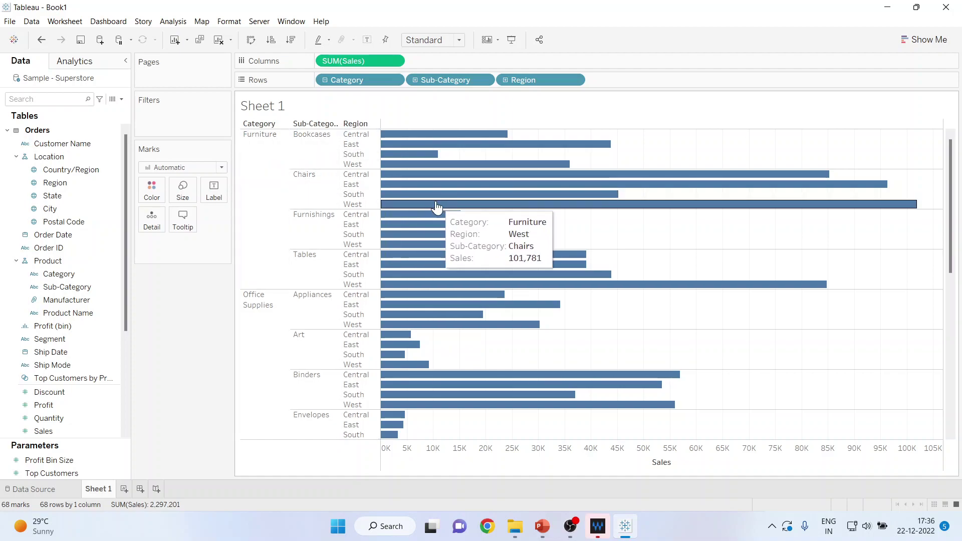
pyautogui.moveTo(475, 197)
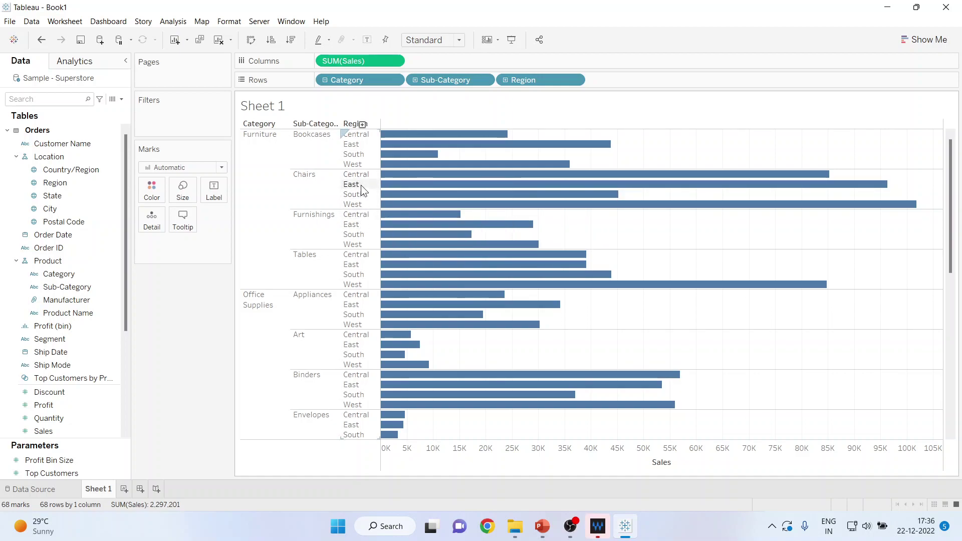
pyautogui.click(459, 41)
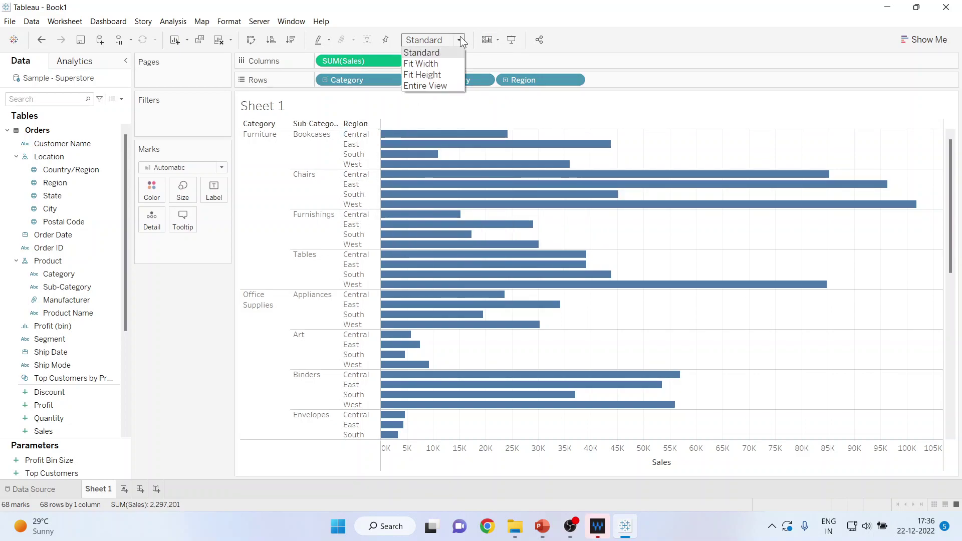
pyautogui.click(448, 86)
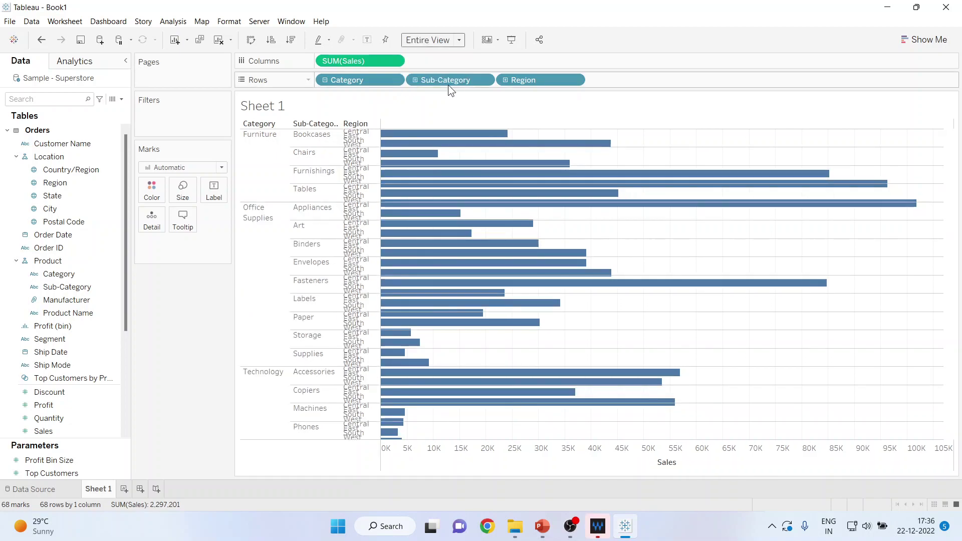
pyautogui.click(461, 41)
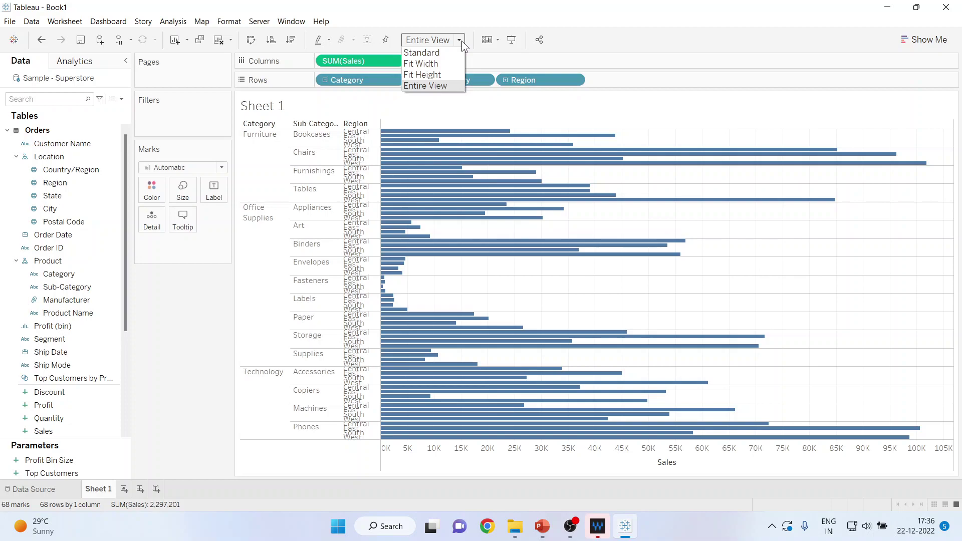
pyautogui.click(442, 52)
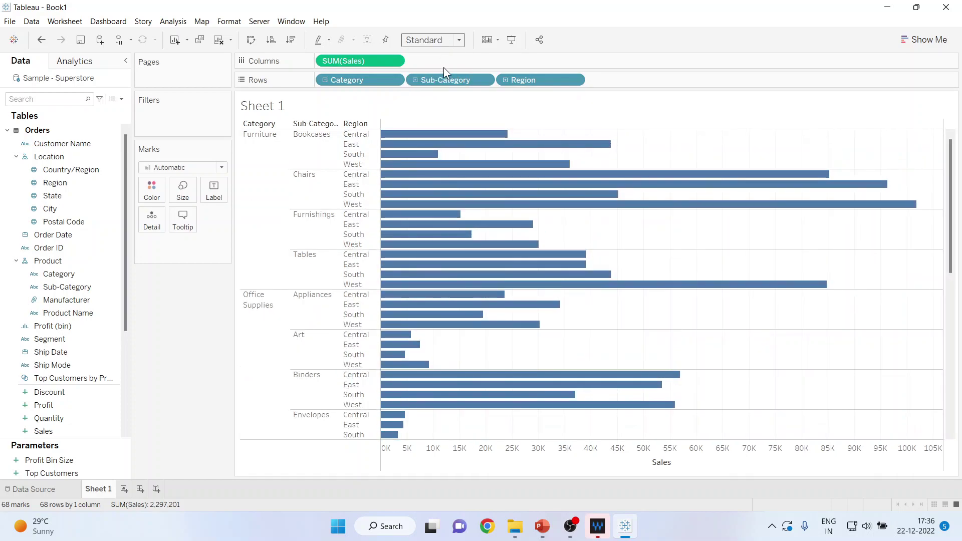
pyautogui.rightClick(636, 239)
pyautogui.click(665, 263)
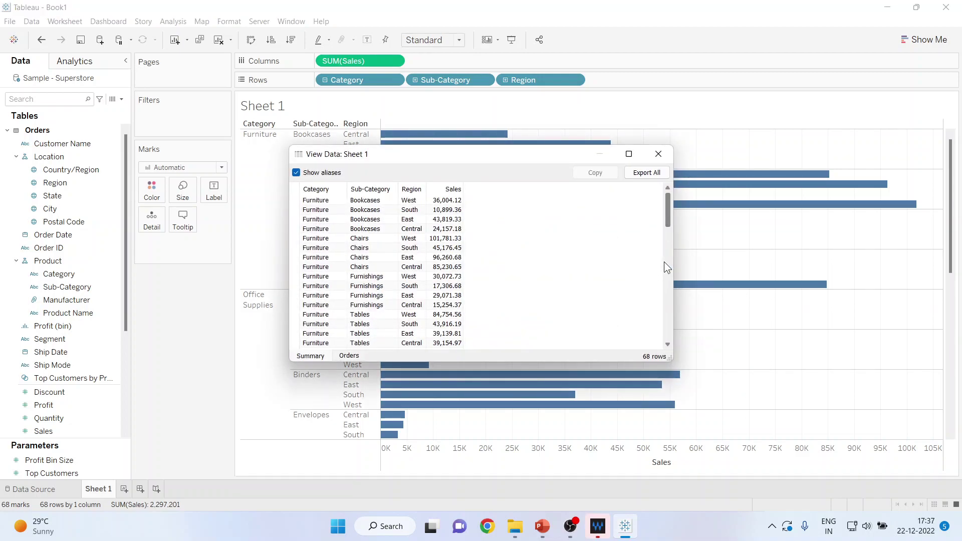
pyautogui.click(658, 155)
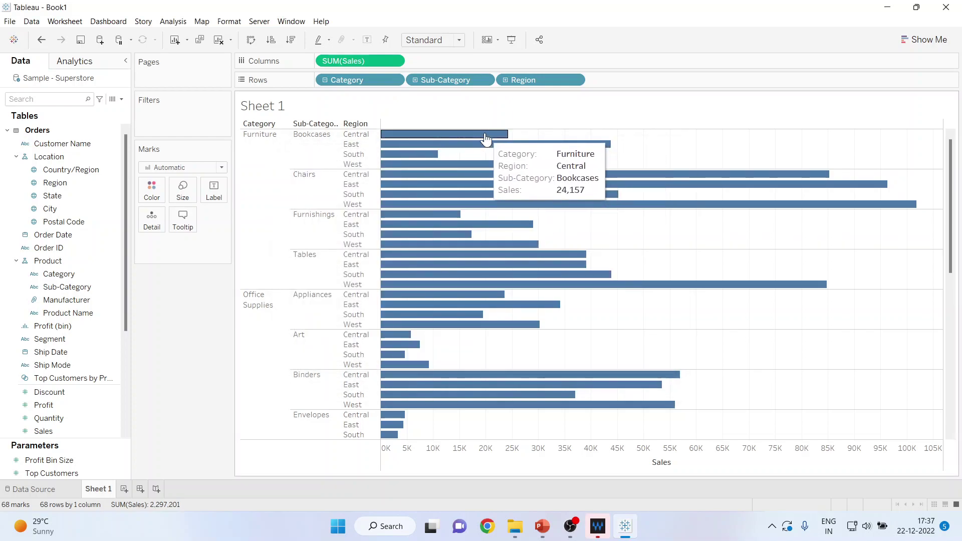
pyautogui.click(485, 136)
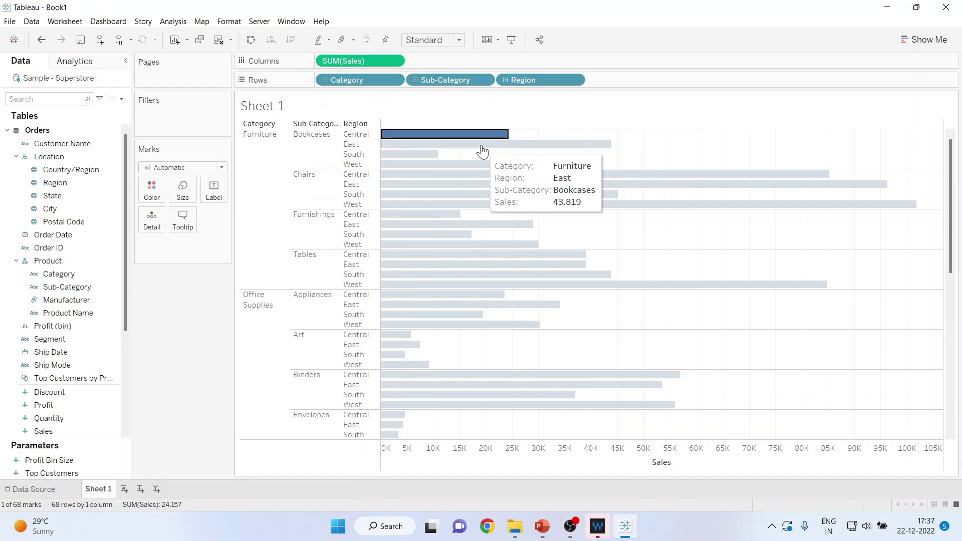
pyautogui.keyDown('ctrl'); pyautogui.click(480, 146); pyautogui.keyUp('ctrl')
pyautogui.keyDown('ctrl'); pyautogui.click(431, 155); pyautogui.keyUp('ctrl')
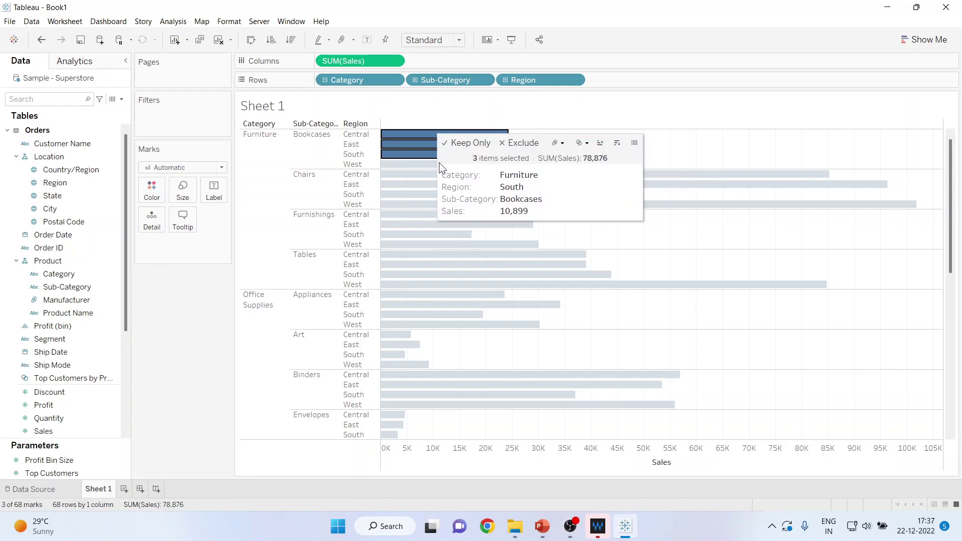
pyautogui.keyDown('ctrl'); pyautogui.click(429, 165); pyautogui.keyUp('ctrl')
pyautogui.rightClick(430, 163)
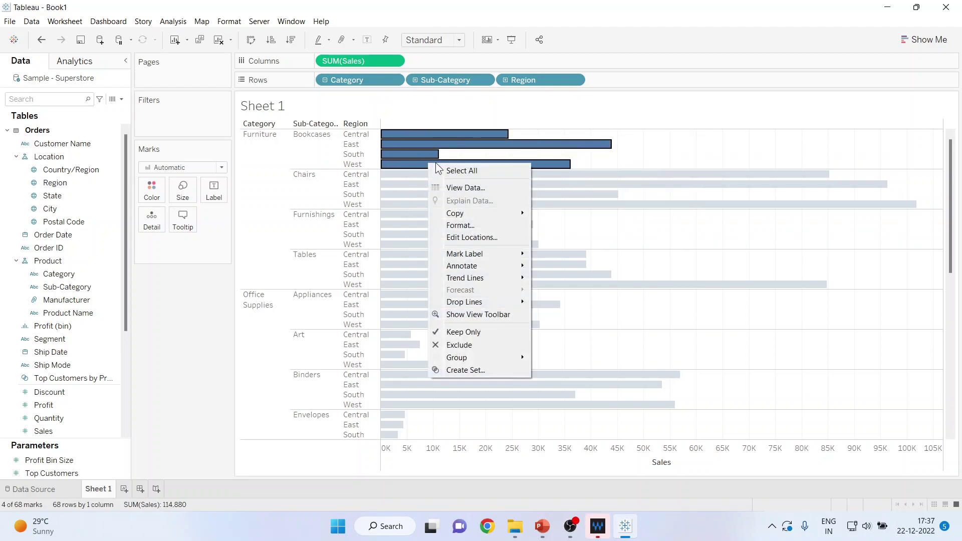
pyautogui.click(467, 188)
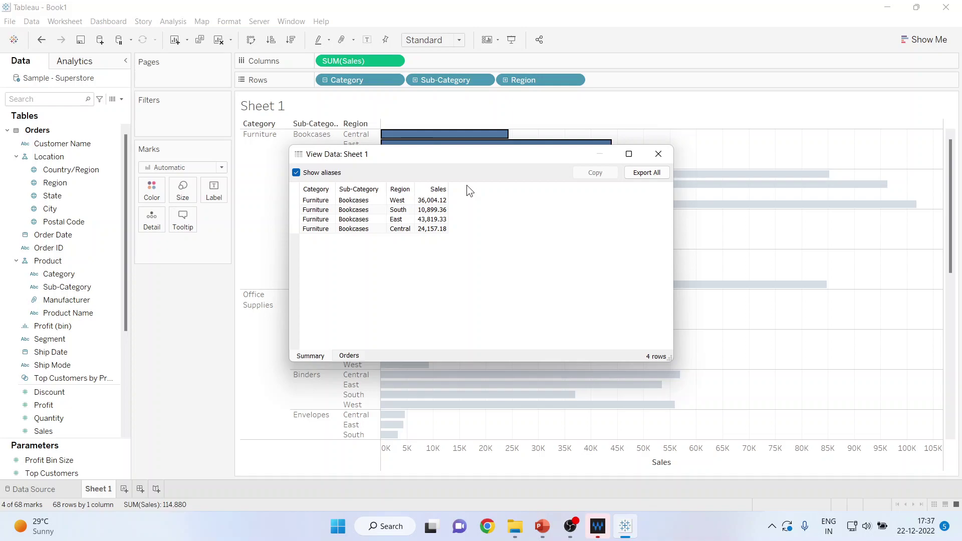
pyautogui.click(658, 154)
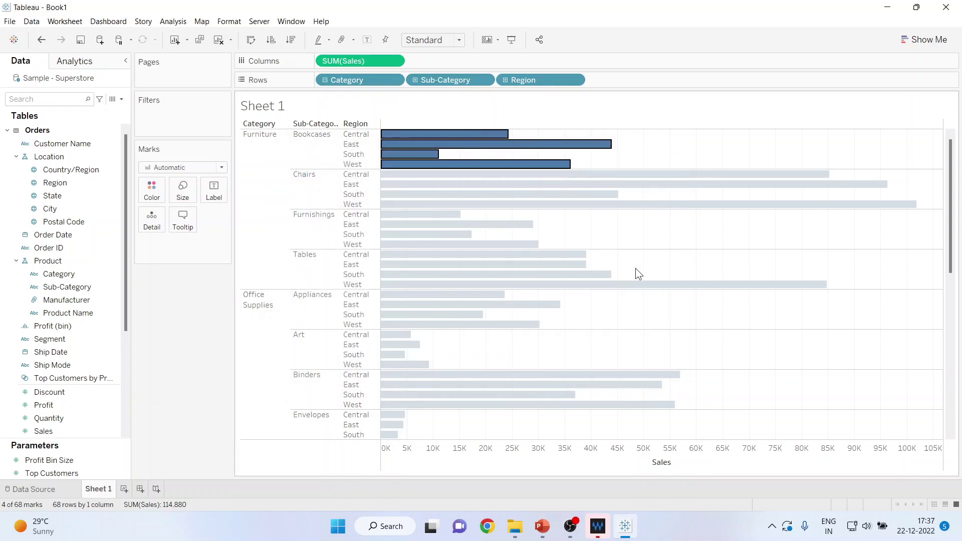
pyautogui.rightClick(457, 134)
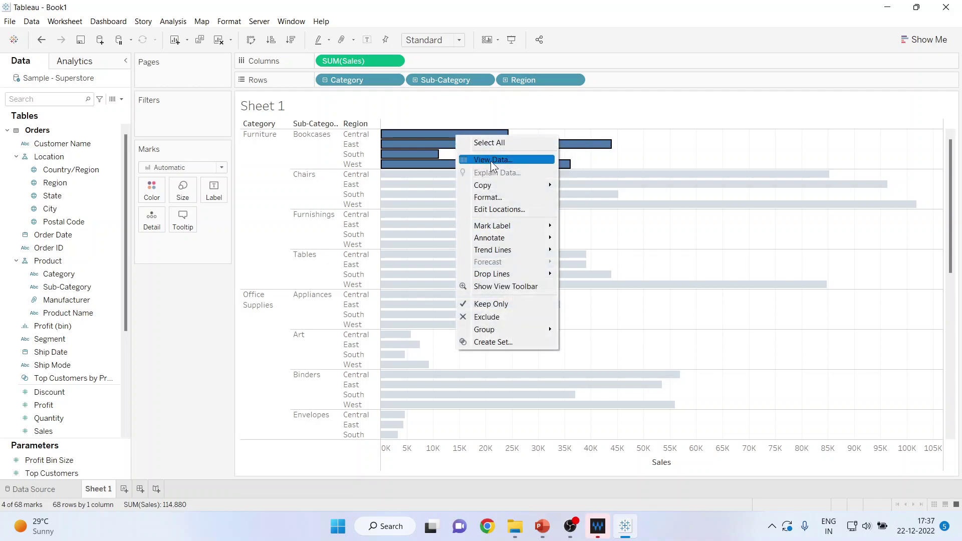
pyautogui.click(491, 161)
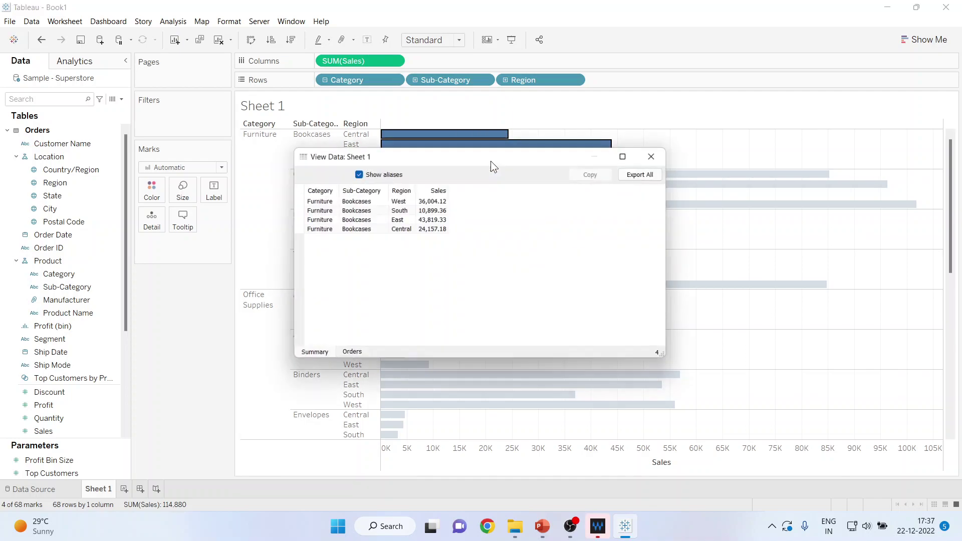
pyautogui.click(645, 172)
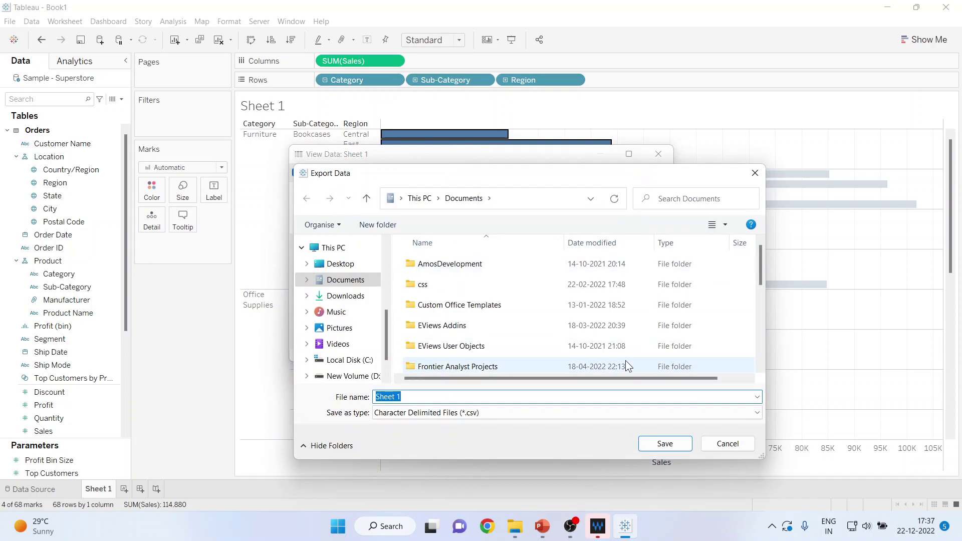
pyautogui.click(721, 446)
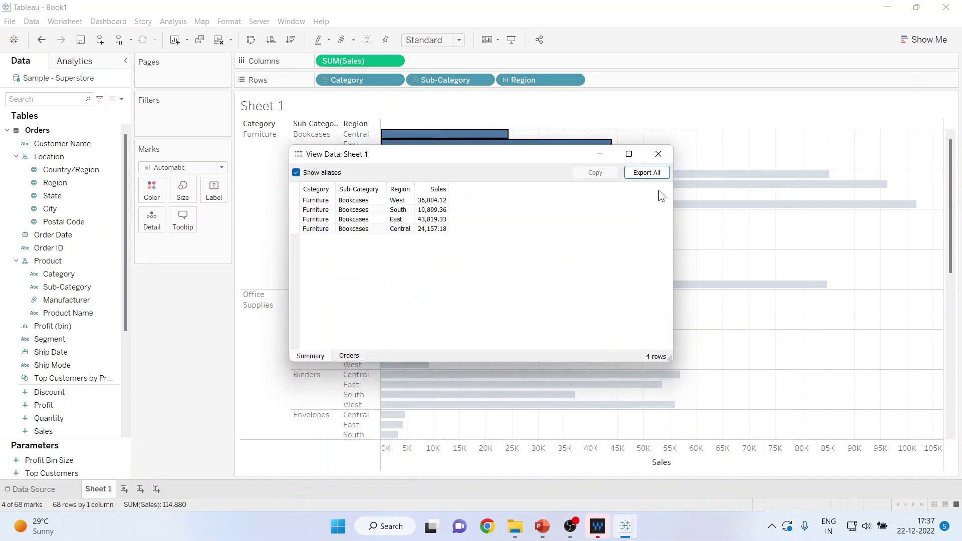
pyautogui.click(659, 153)
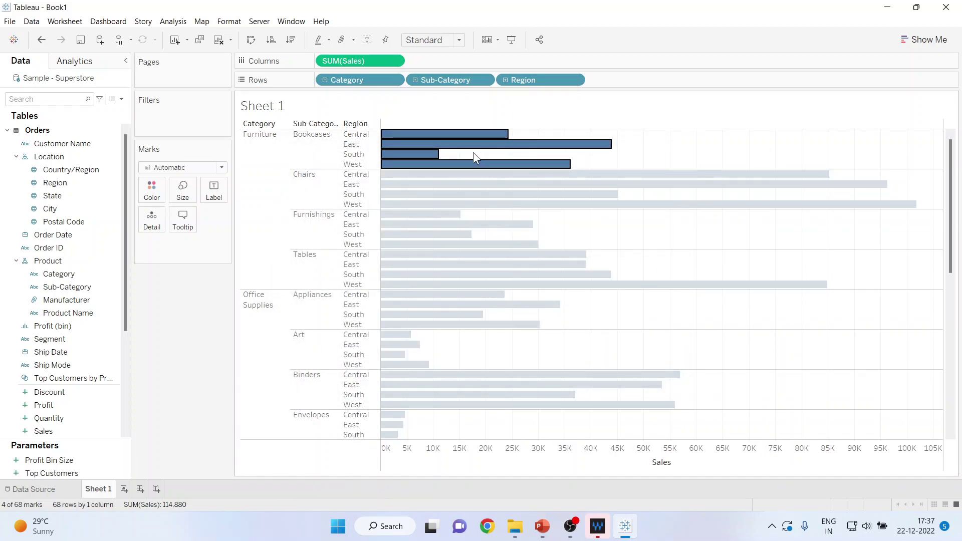
# Step: Drop Sub-Category, swap axes so bars stand vertically, and sort regions by Sales descending per category
pyautogui.click(325, 80)
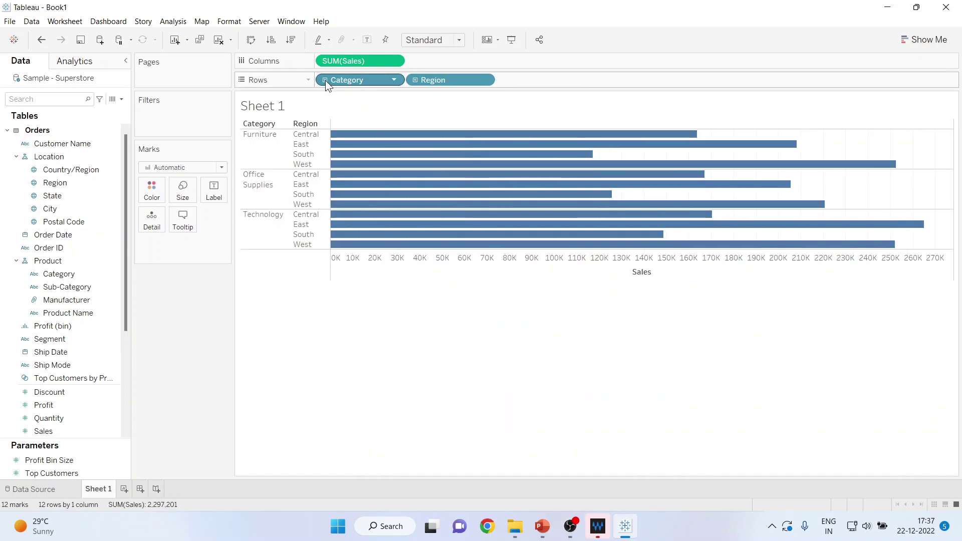
pyautogui.click(250, 40)
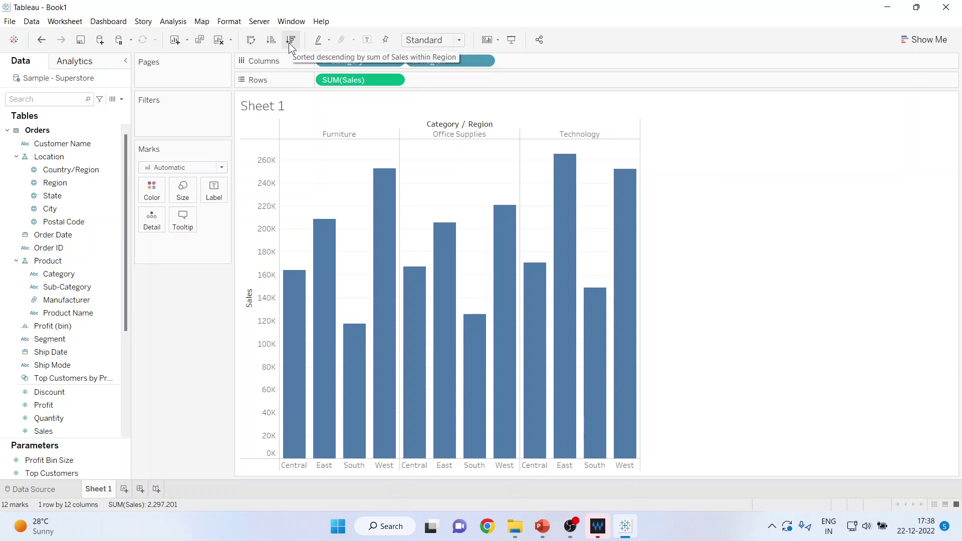
pyautogui.click(271, 43)
pyautogui.click(291, 44)
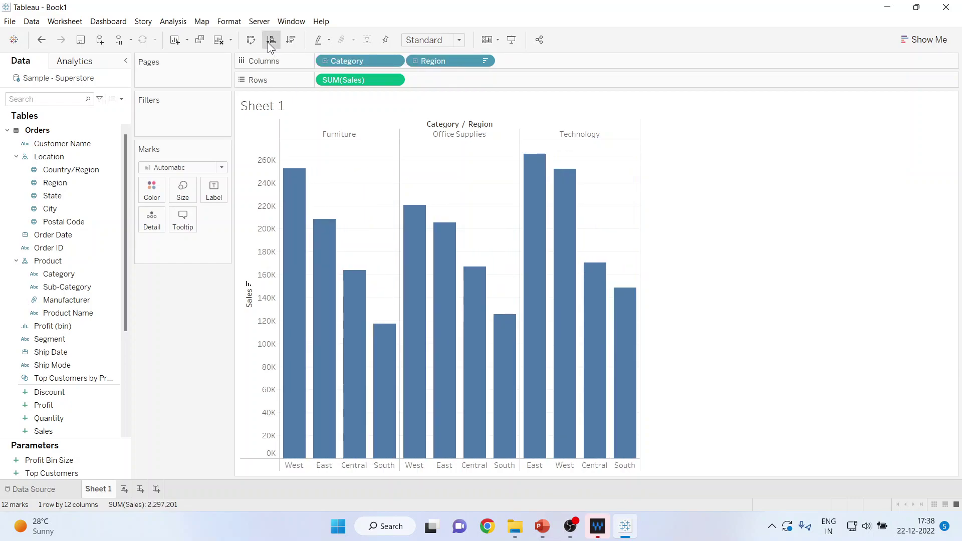
pyautogui.click(268, 42)
pyautogui.click(293, 43)
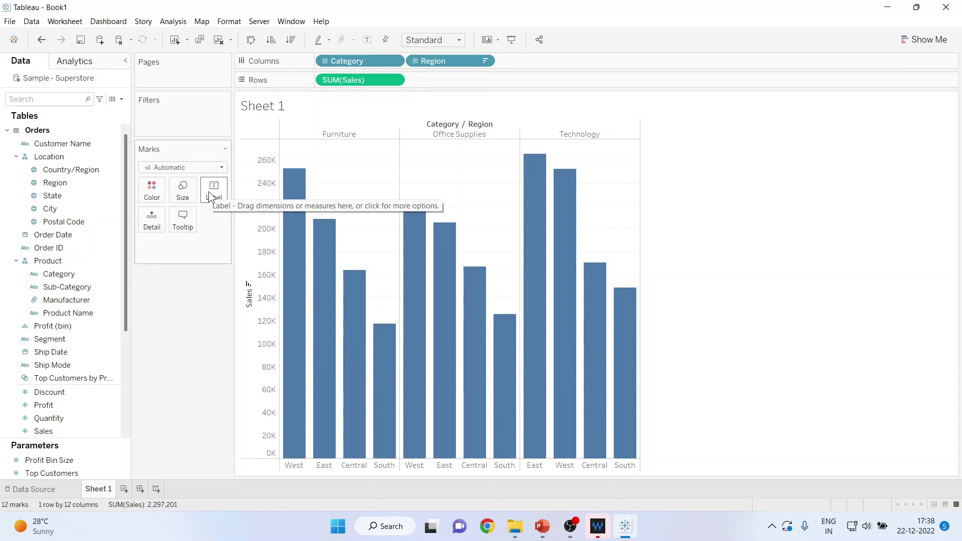
pyautogui.moveTo(58, 408); pyautogui.dragTo(154, 193)
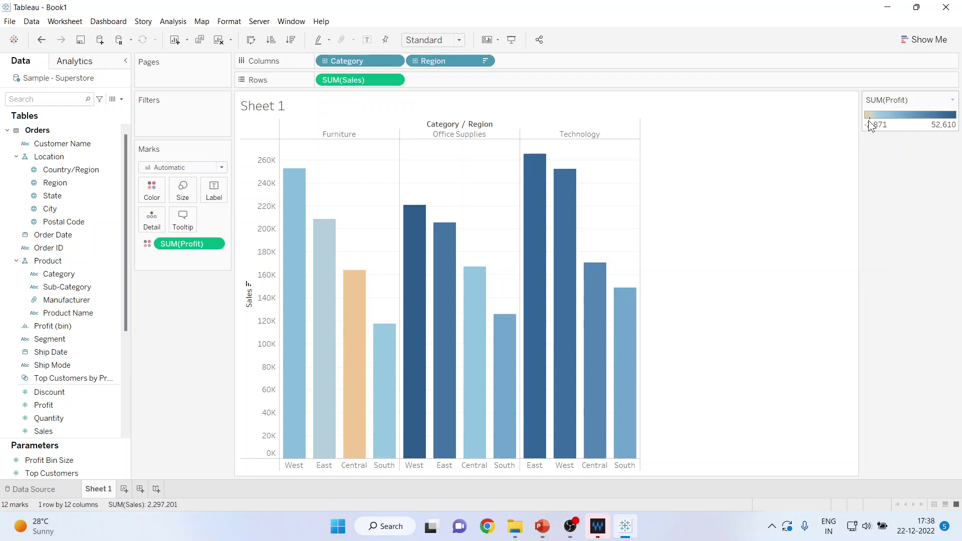
pyautogui.moveTo(353, 336)
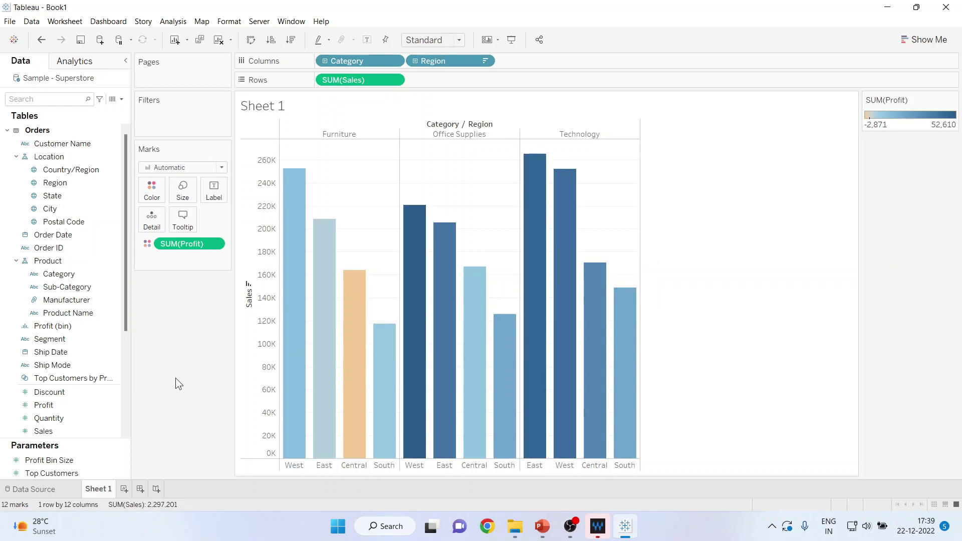
pyautogui.hotkey('ctrl', 'z')
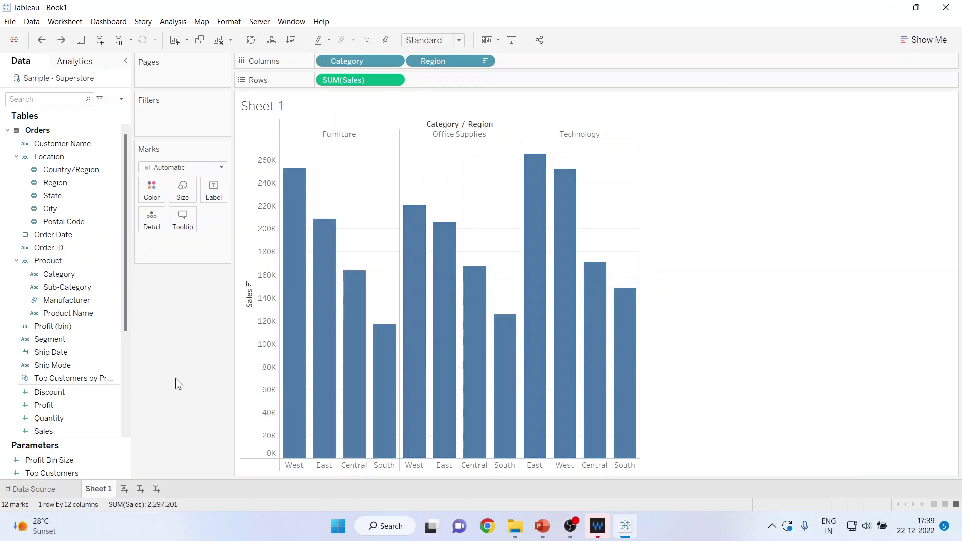
pyautogui.moveTo(47, 405); pyautogui.dragTo(178, 194)
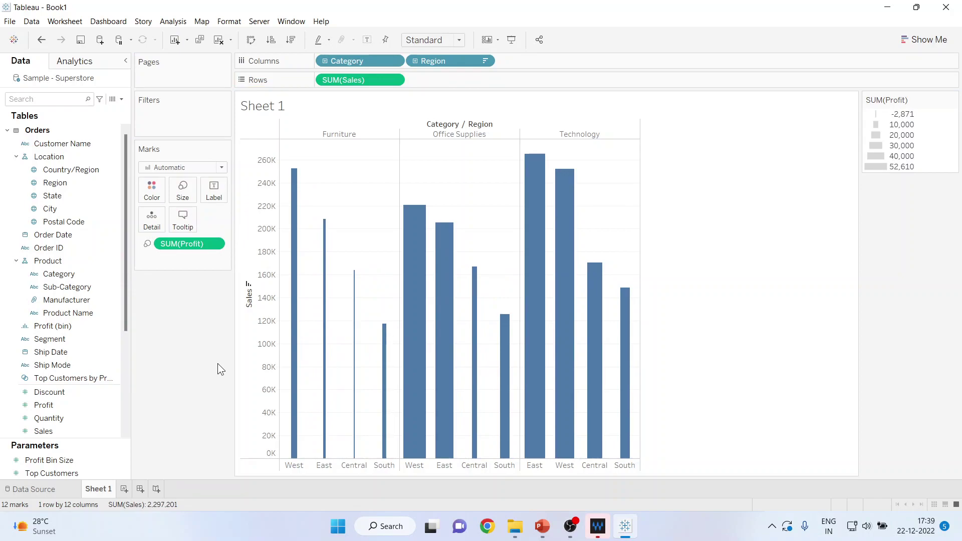
pyautogui.moveTo(354, 384)
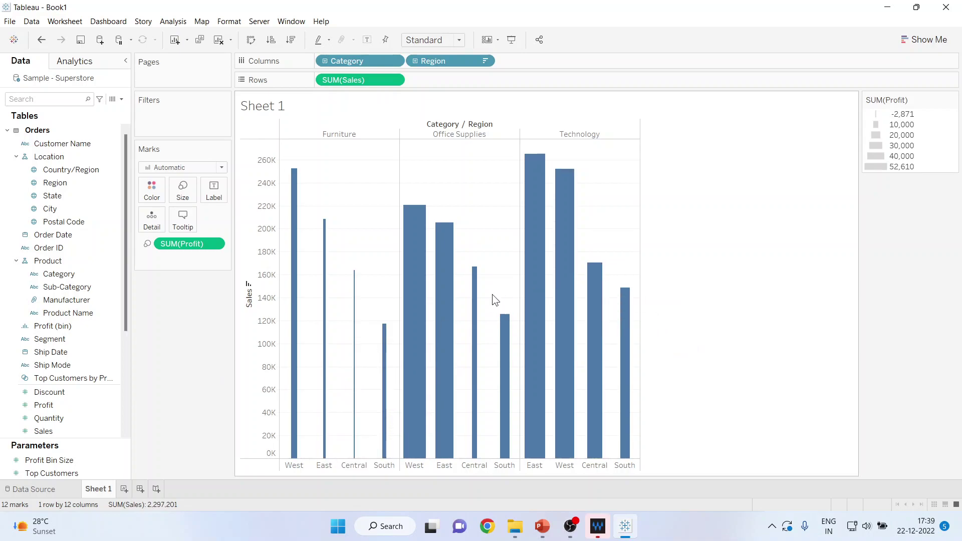
pyautogui.moveTo(412, 304)
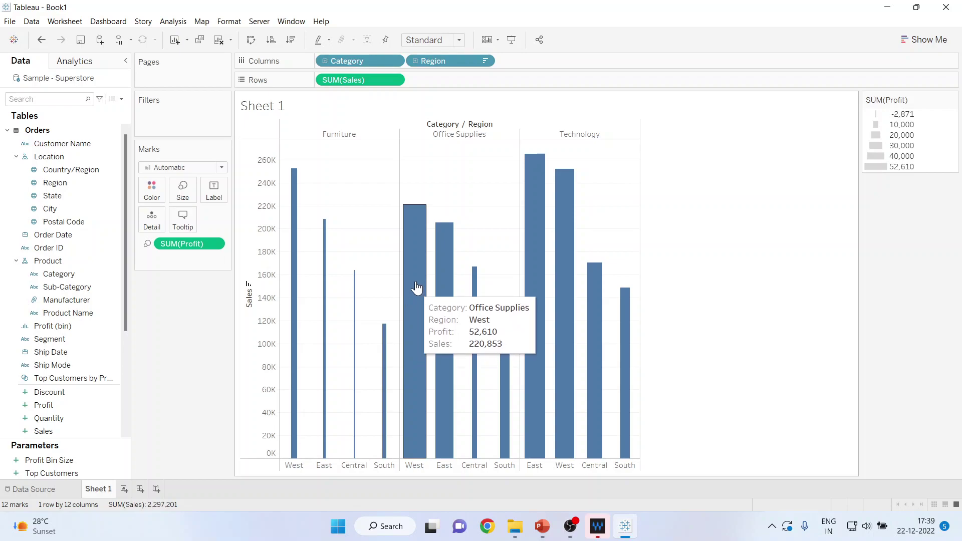
pyautogui.moveTo(539, 269)
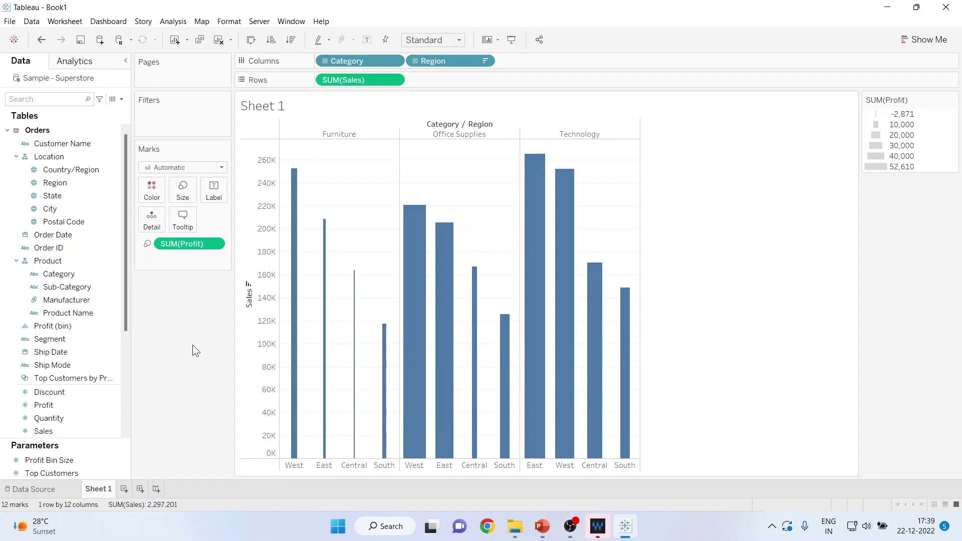
pyautogui.hotkey('ctrl', 'z')
pyautogui.moveTo(58, 407); pyautogui.dragTo(212, 195)
# Step: Set the Profit label alignment direction to Up so labels read upward
pyautogui.moveTo(307, 197)
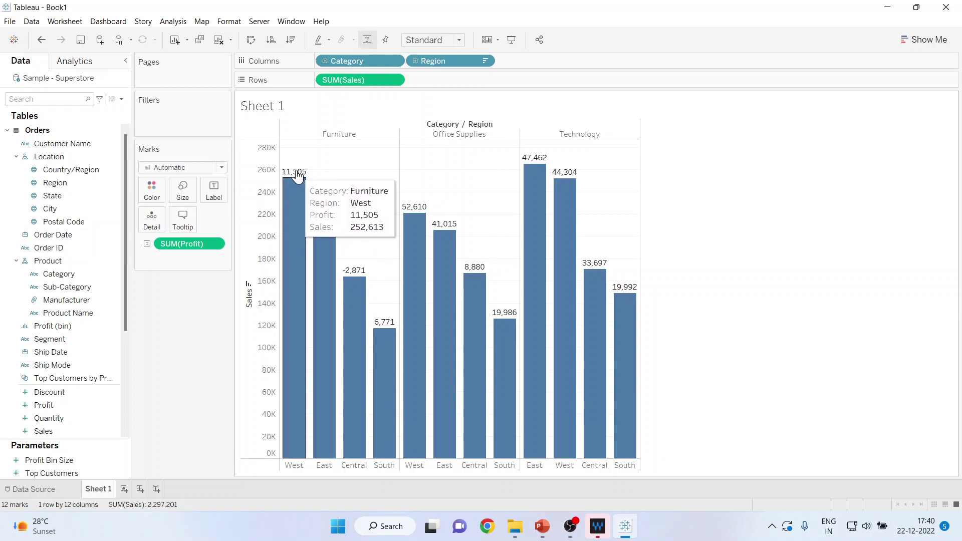
pyautogui.click(214, 194)
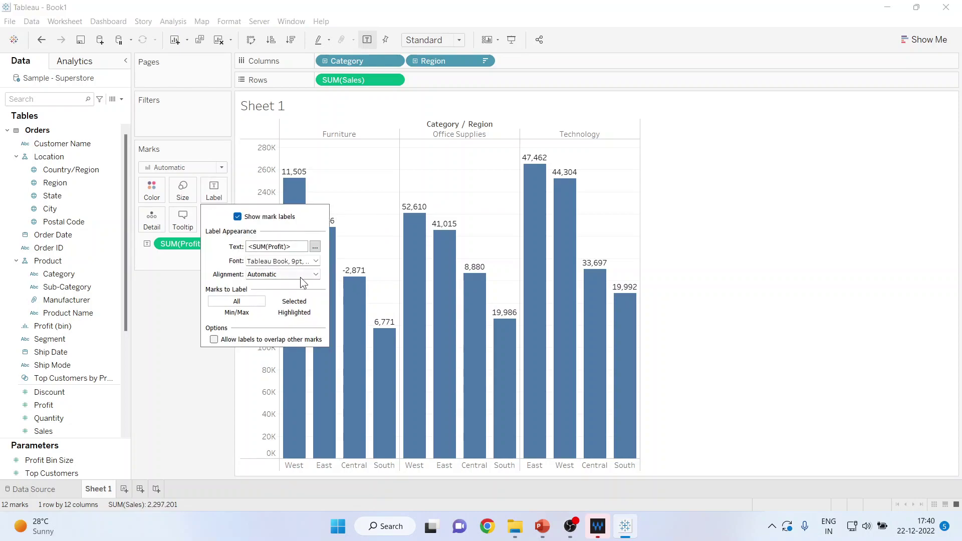
pyautogui.click(315, 275)
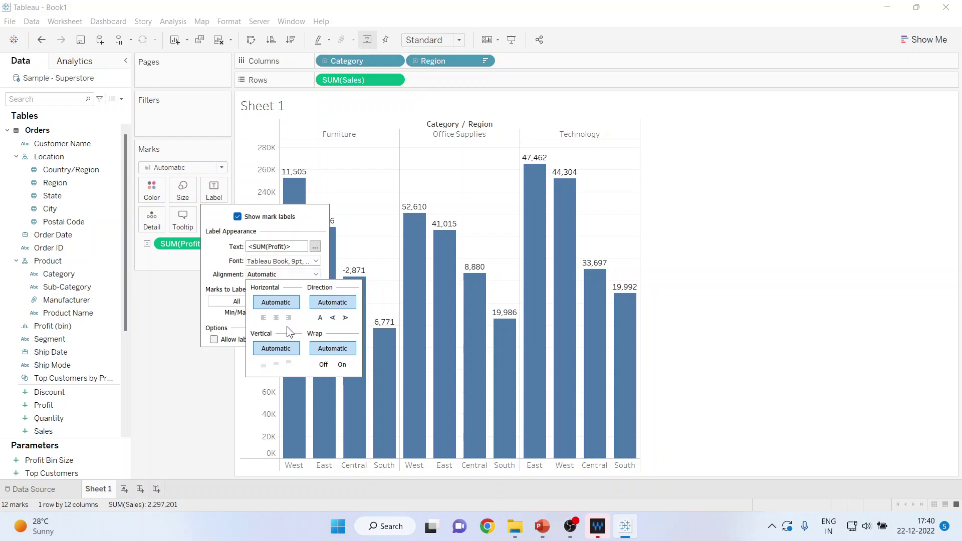
pyautogui.click(333, 318)
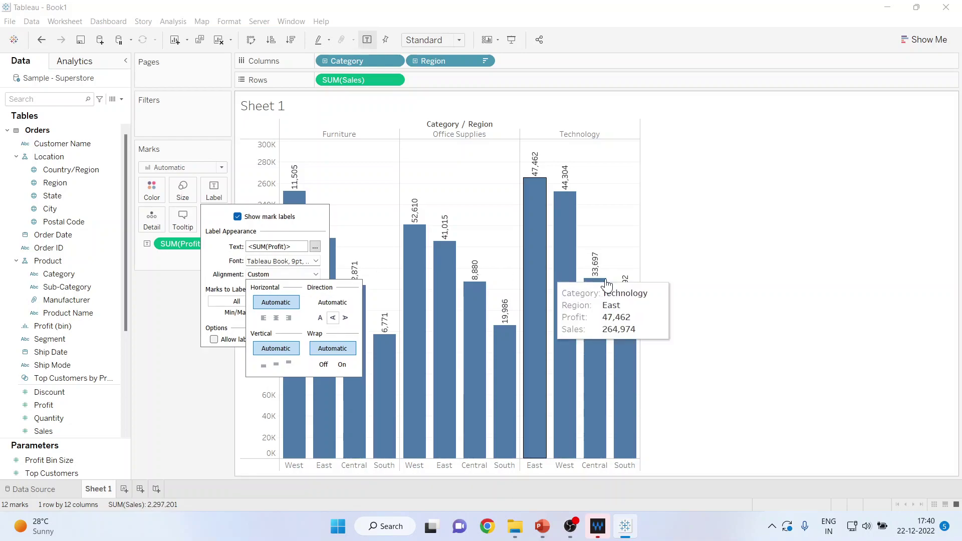
pyautogui.click(695, 281)
# Step: Make the Profit labels 15-point with a green font colour
pyautogui.click(216, 192)
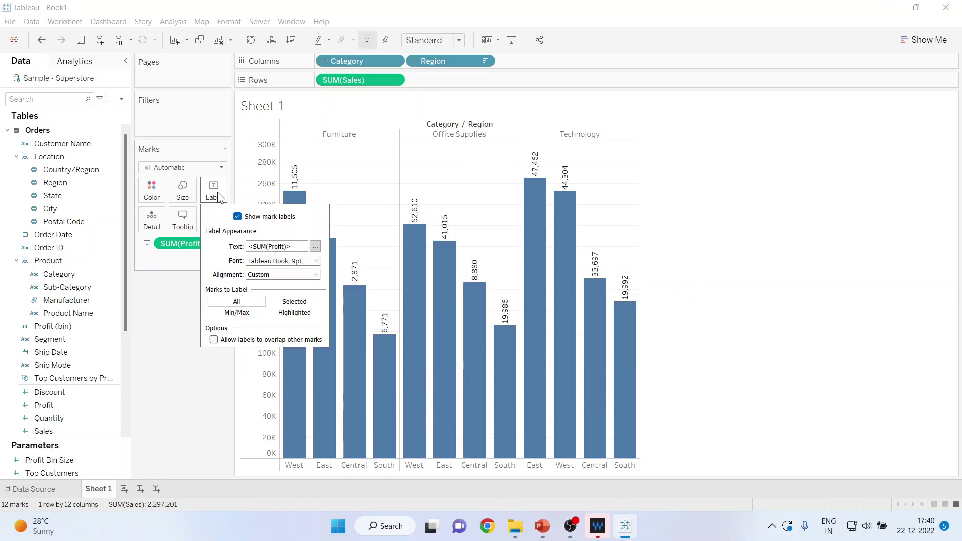
pyautogui.click(317, 261)
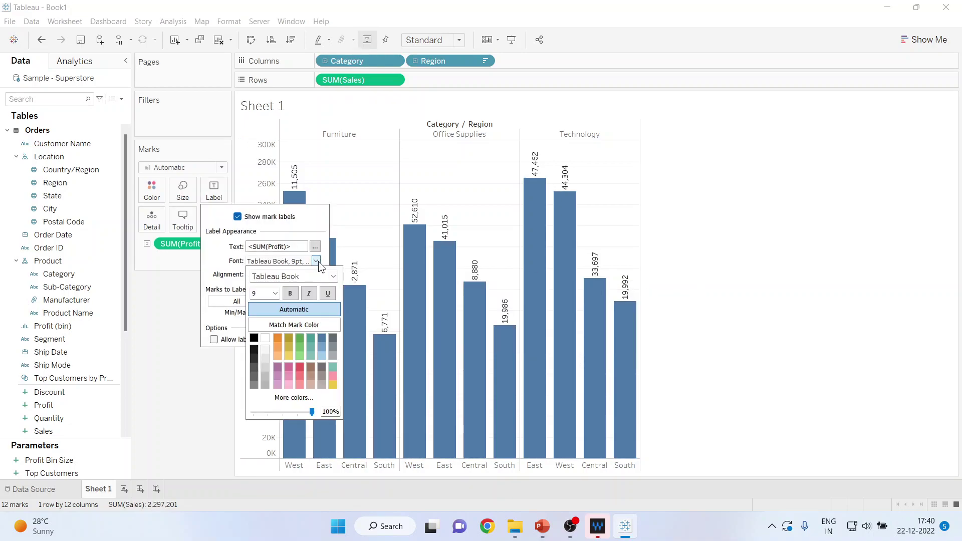
pyautogui.click(276, 293)
pyautogui.click(263, 351)
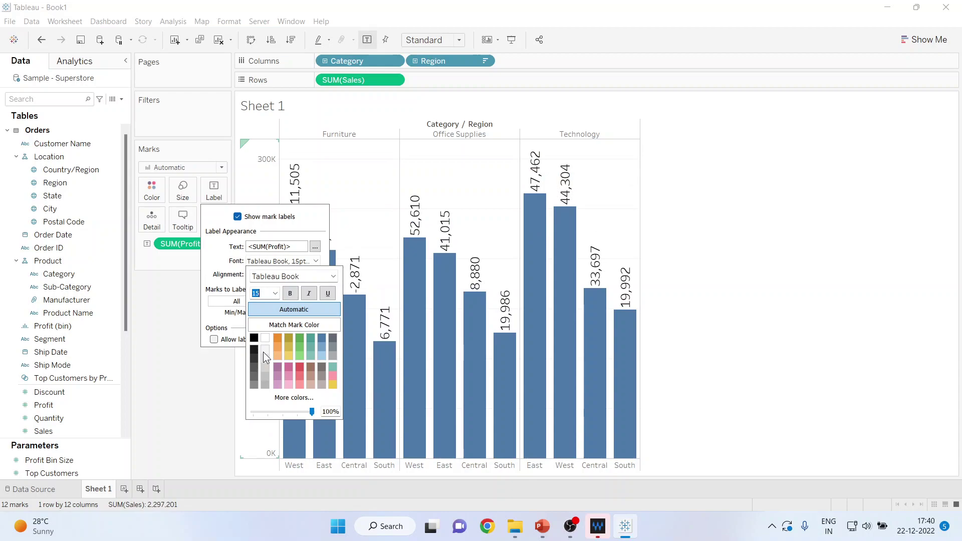
pyautogui.click(300, 347)
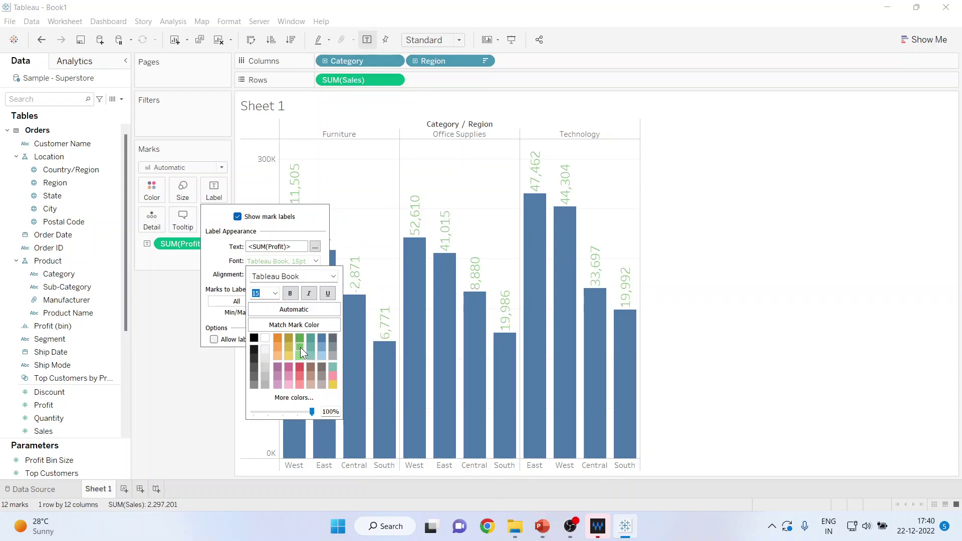